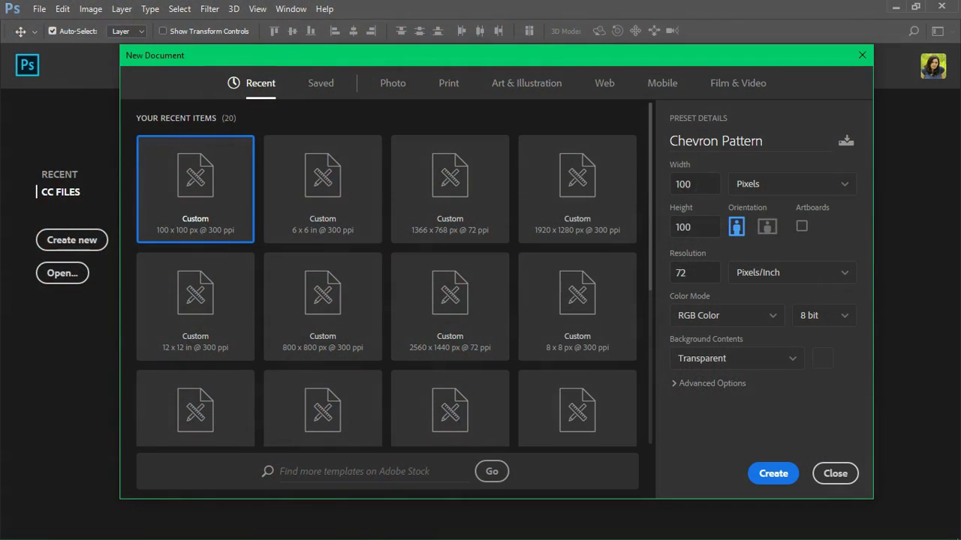
Create a document named Chevron Pattern, 100 x 100 px at 72 ppi, with Transparent background.
{"action": "left_click", "coordinate": [695, 227]}
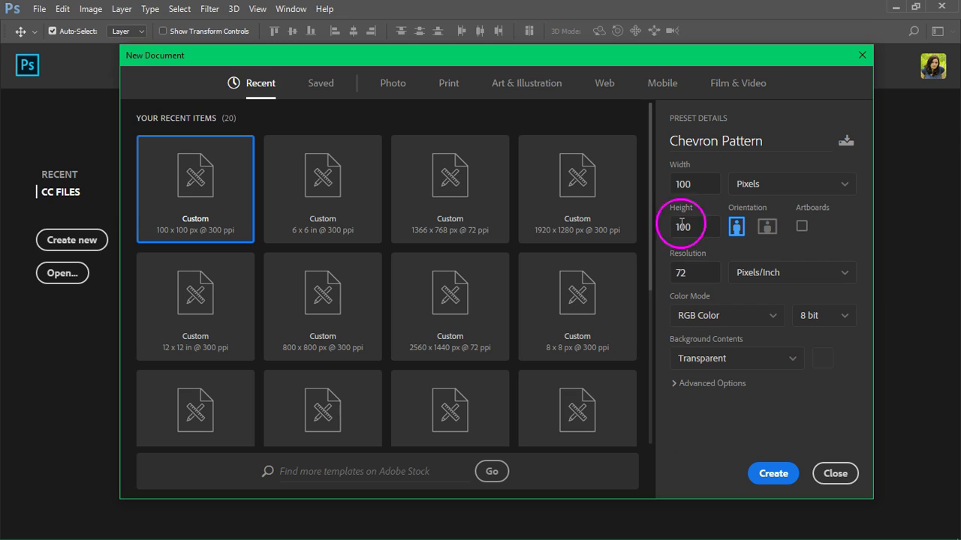
{"action": "left_click", "coordinate": [695, 184]}
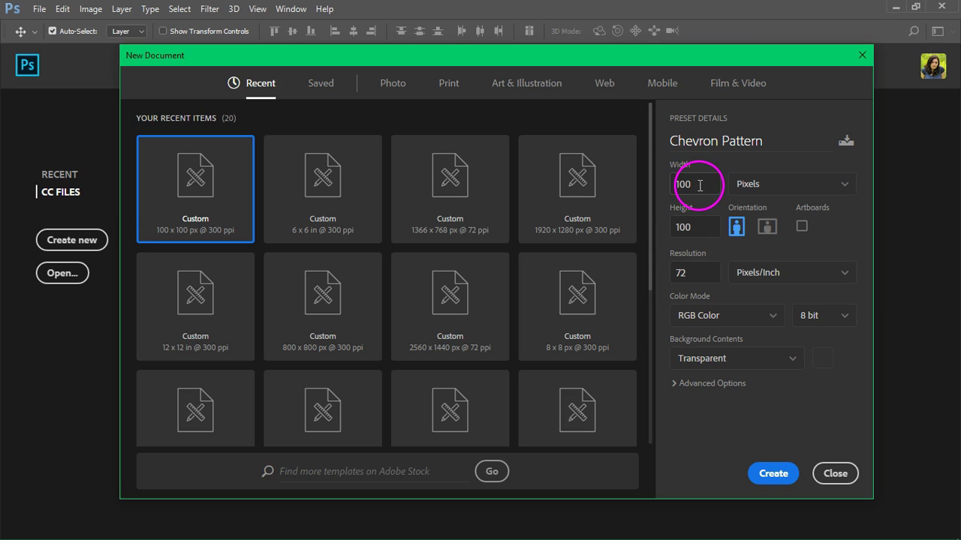
{"action": "left_click", "coordinate": [709, 226]}
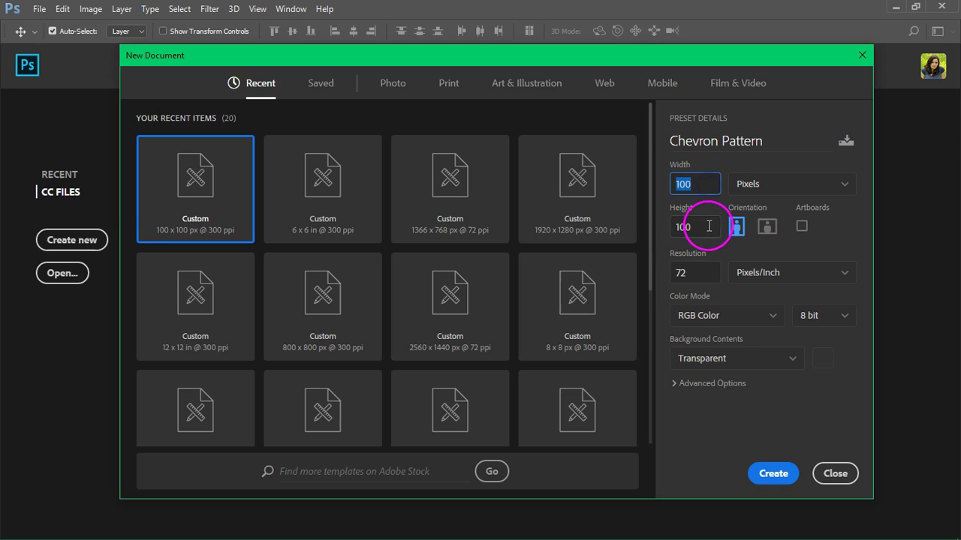
{"action": "left_click", "coordinate": [703, 273]}
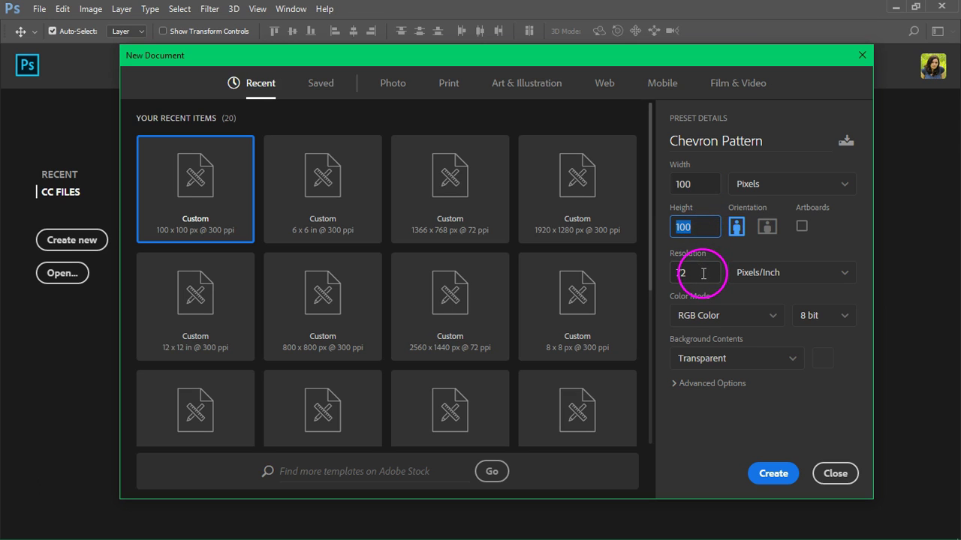
{"action": "left_click", "coordinate": [766, 362]}
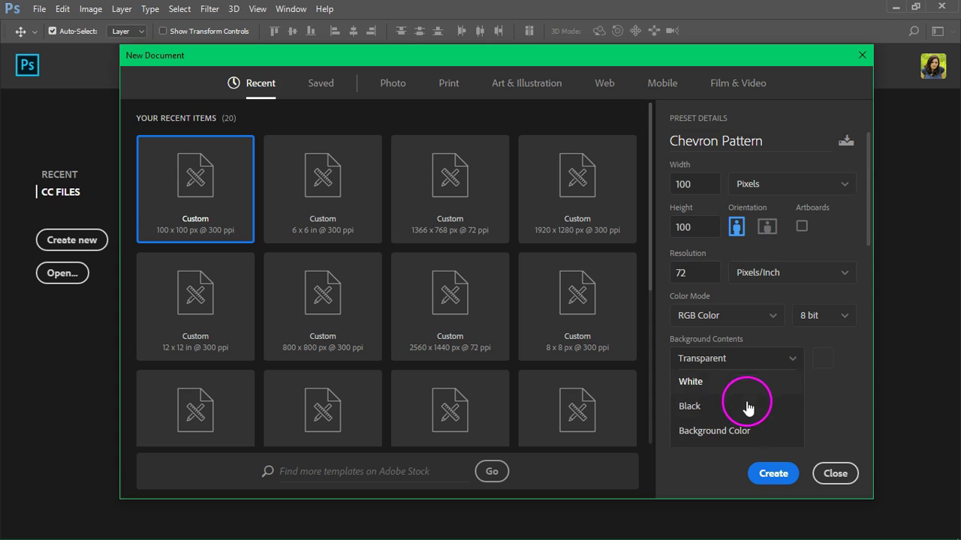
{"action": "left_click", "coordinate": [778, 476]}
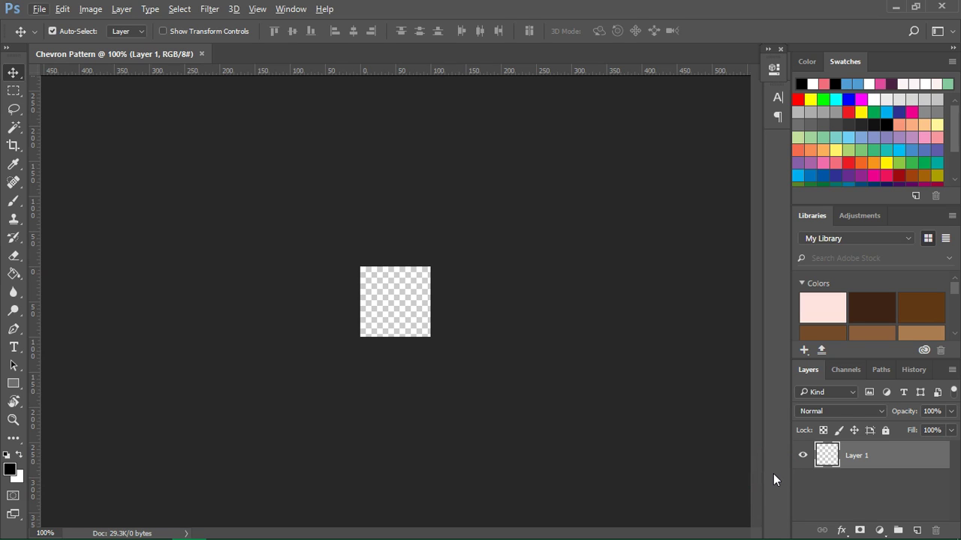
With the Custom Shape Tool, load the Arrows set and open the chevron at 100 x 100 px.
{"action": "left_click", "coordinate": [15, 386]}
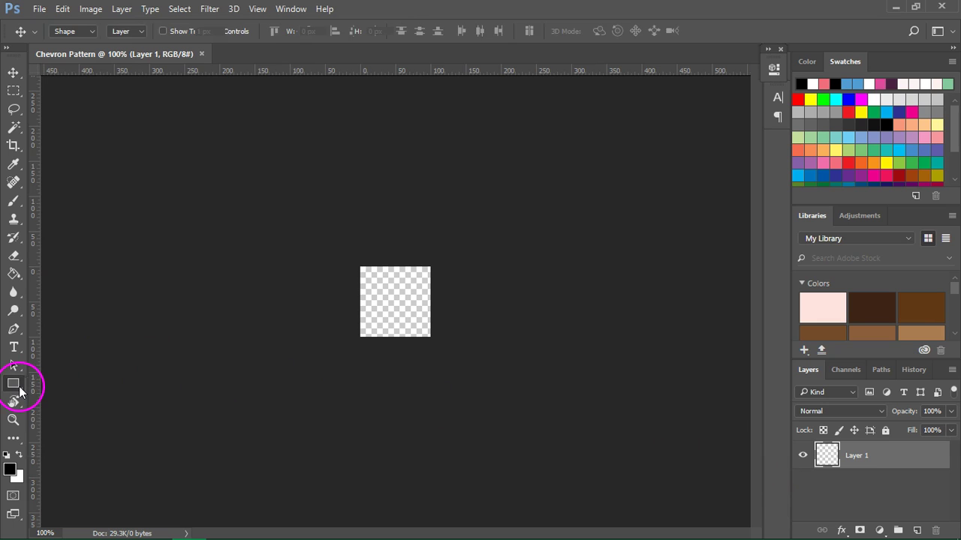
{"action": "right_click", "coordinate": [20, 390]}
{"action": "left_click", "coordinate": [79, 453]}
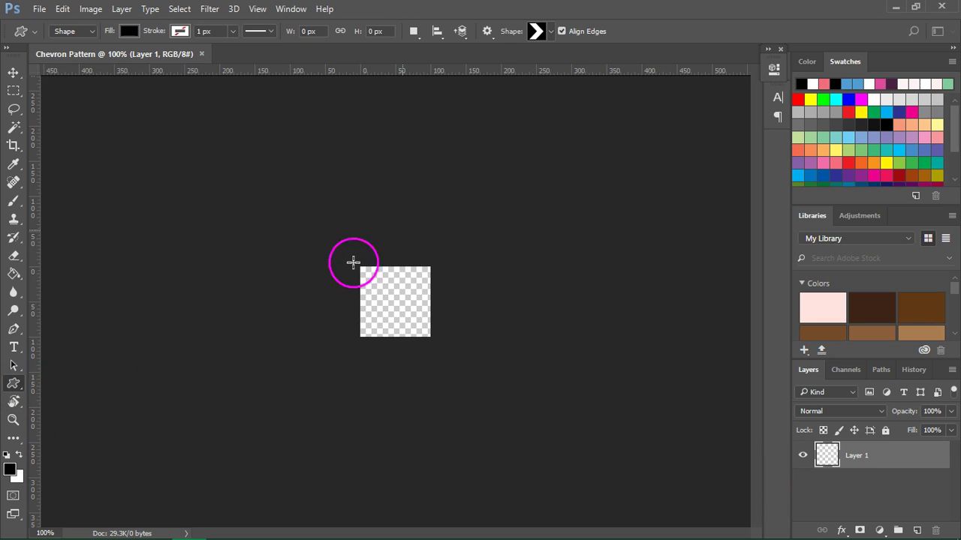
{"action": "left_click", "coordinate": [552, 31]}
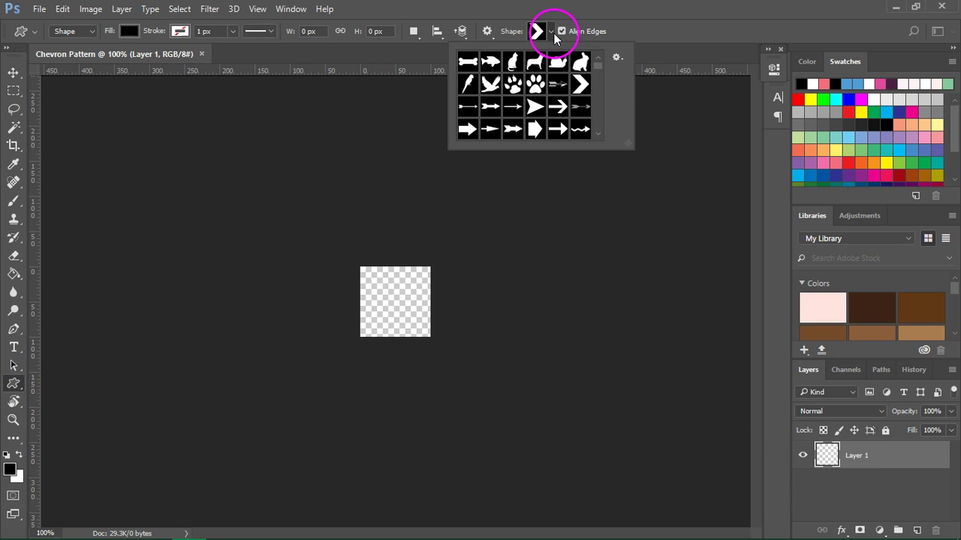
{"action": "left_click", "coordinate": [617, 60]}
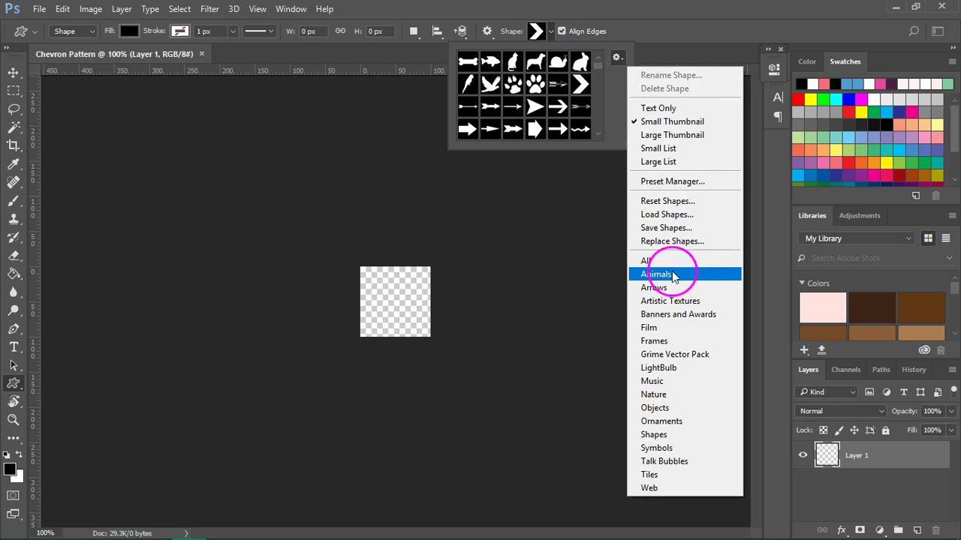
{"action": "left_click", "coordinate": [670, 289]}
{"action": "left_click", "coordinate": [409, 214]}
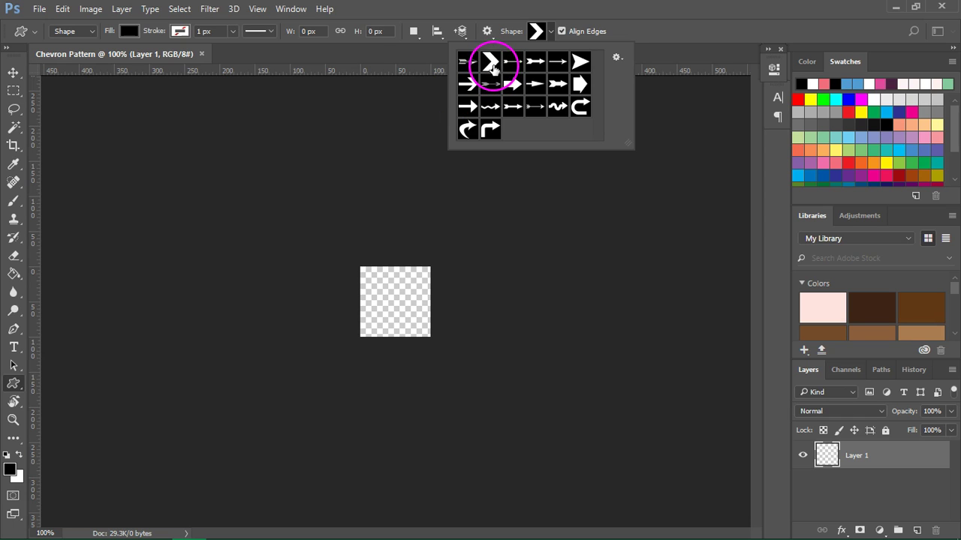
{"action": "left_click", "coordinate": [385, 310]}
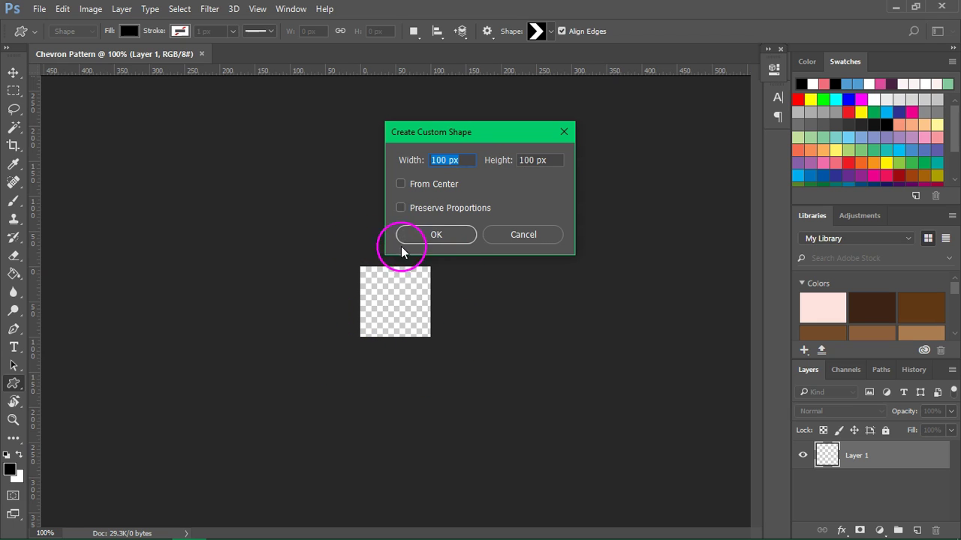
Create the 100 x 100 px chevron from center and move it to fill the canvas.
{"action": "left_click", "coordinate": [413, 187]}
{"action": "left_click", "coordinate": [434, 235]}
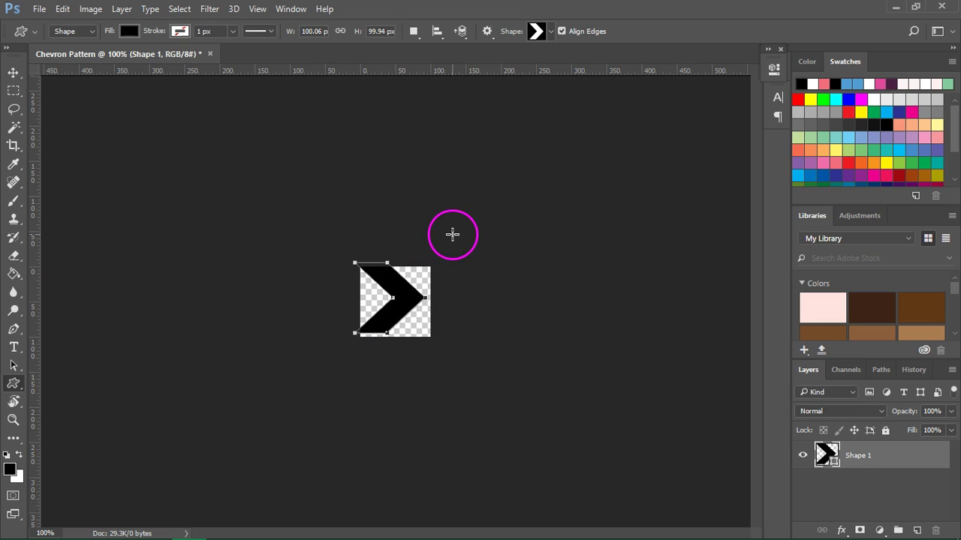
{"action": "left_click", "coordinate": [13, 72]}
{"action": "left_click_drag", "start_coordinate": [393, 332], "coordinate": [208, 144]}
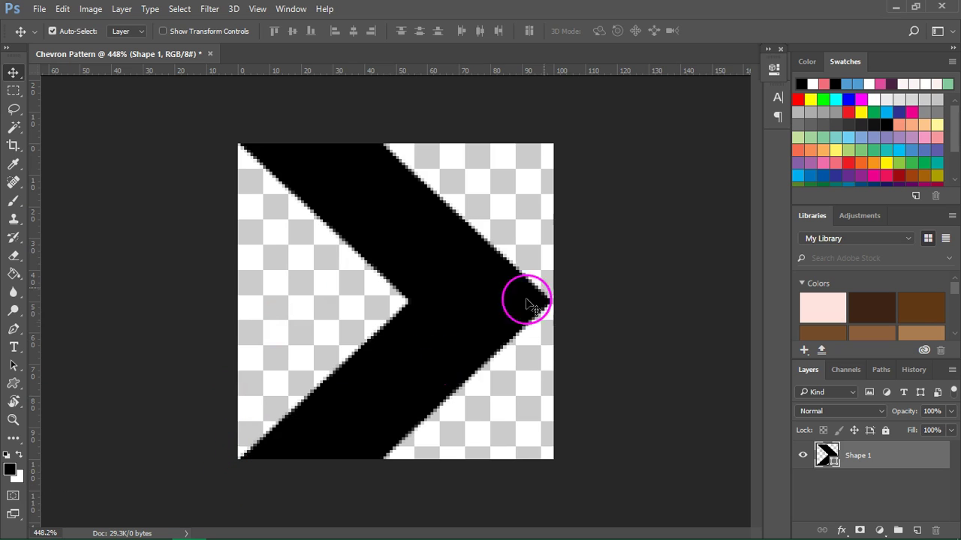
{"action": "scroll", "coordinate": [317, 157], "scroll_direction": "down", "scroll_amount": 5}
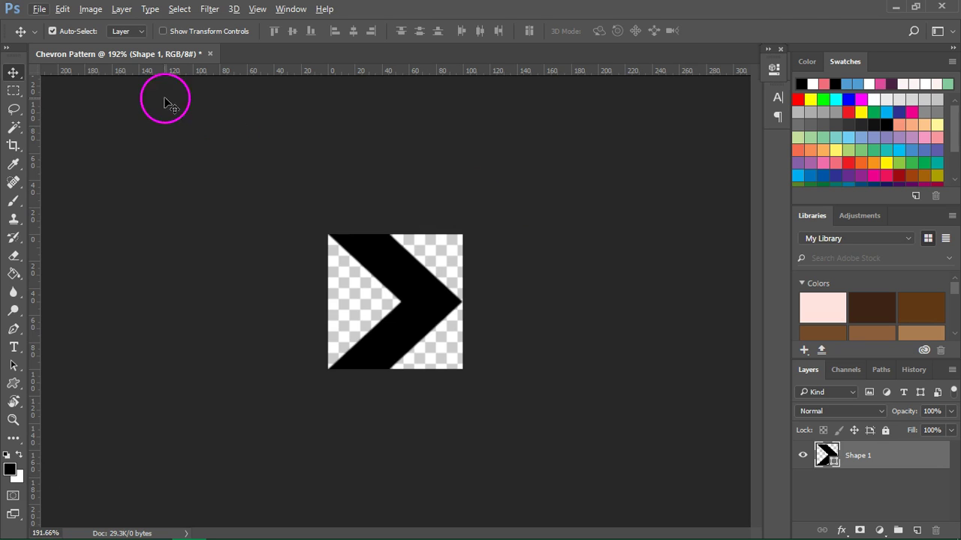
Rotate the Shape 1 chevron 90° clockwise so it points downward.
{"action": "left_click", "coordinate": [63, 10]}
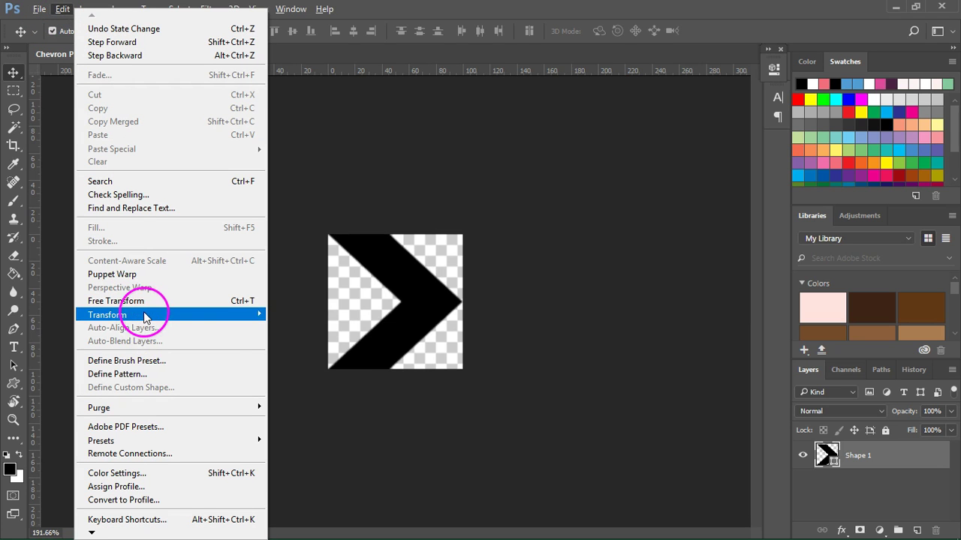
{"action": "mouse_move", "coordinate": [150, 314]}
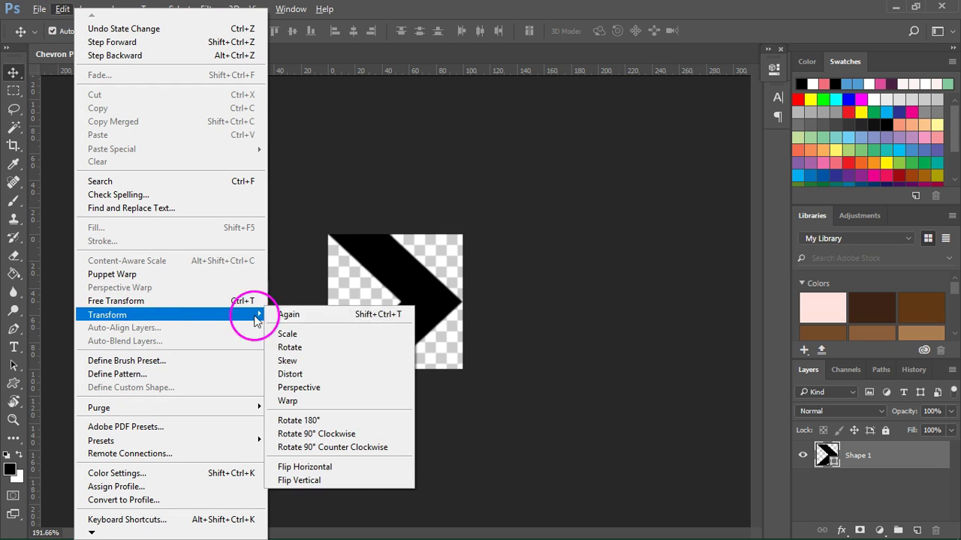
{"action": "left_click", "coordinate": [381, 434]}
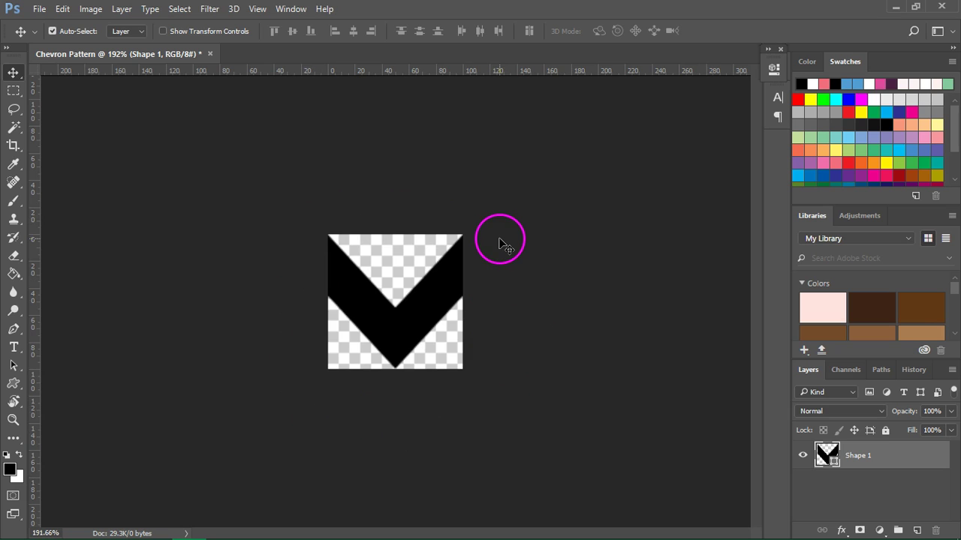
Define the downward chevron as a pattern named 'Chevron Pattern'.
{"action": "left_click", "coordinate": [63, 9]}
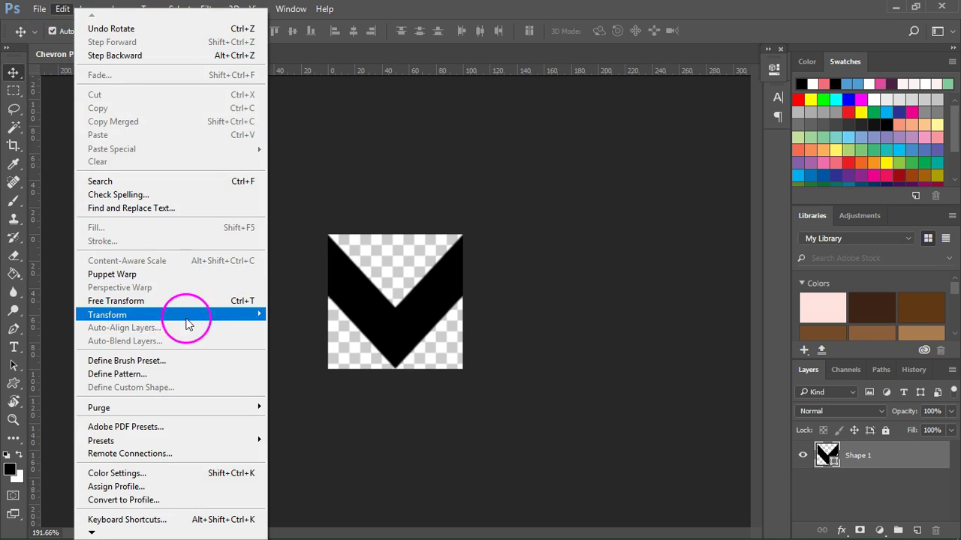
{"action": "left_click", "coordinate": [167, 375]}
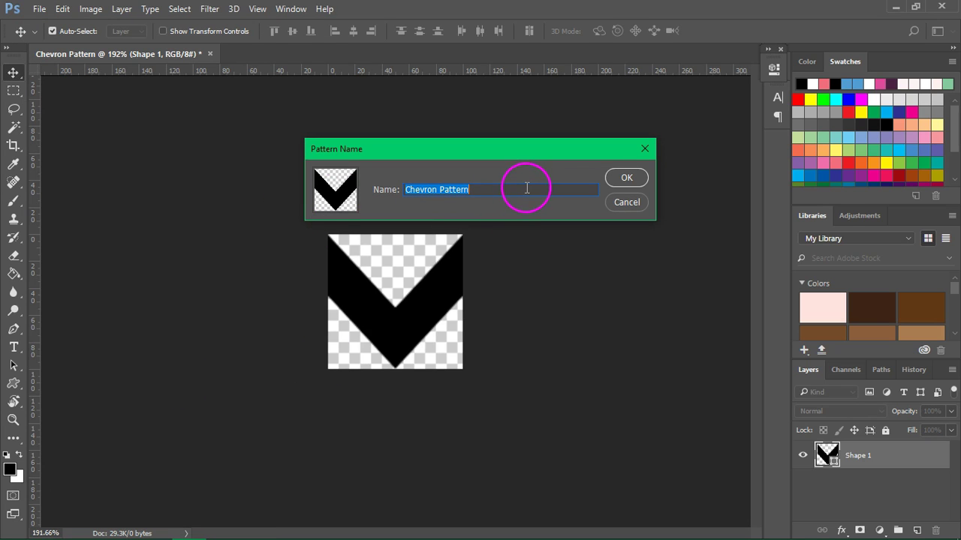
{"action": "left_click", "coordinate": [633, 180]}
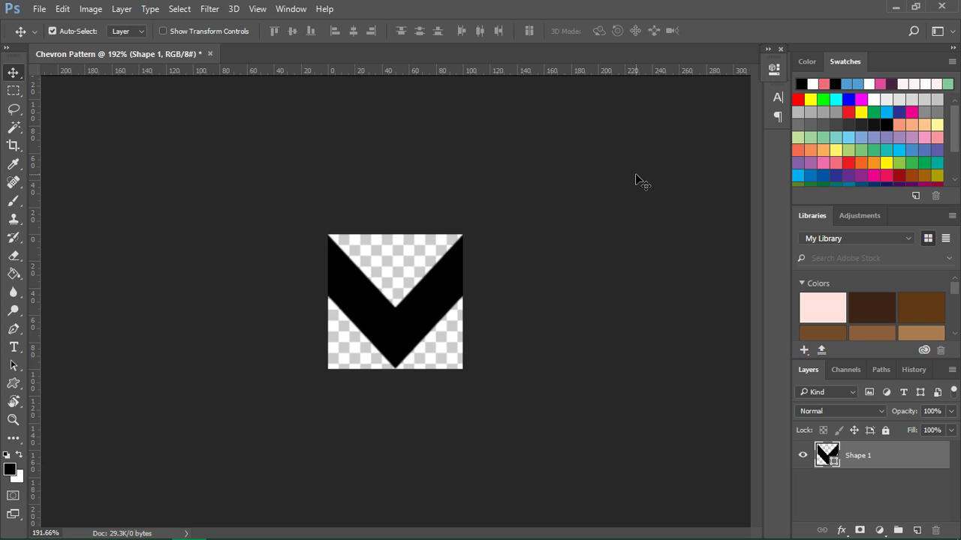
Create a new transparent document from the 6 x 6 in, 300 ppi preset.
{"action": "left_click", "coordinate": [39, 9]}
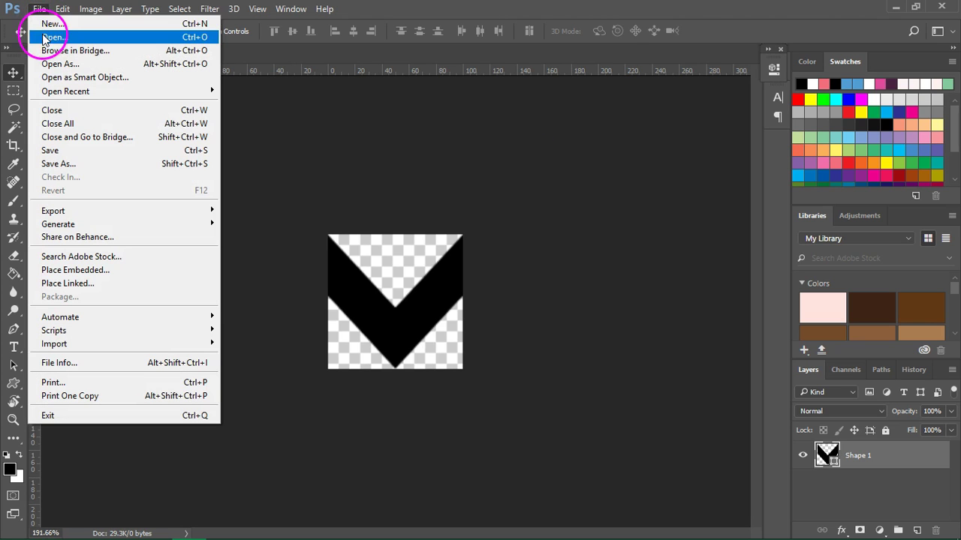
{"action": "left_click", "coordinate": [18, 25]}
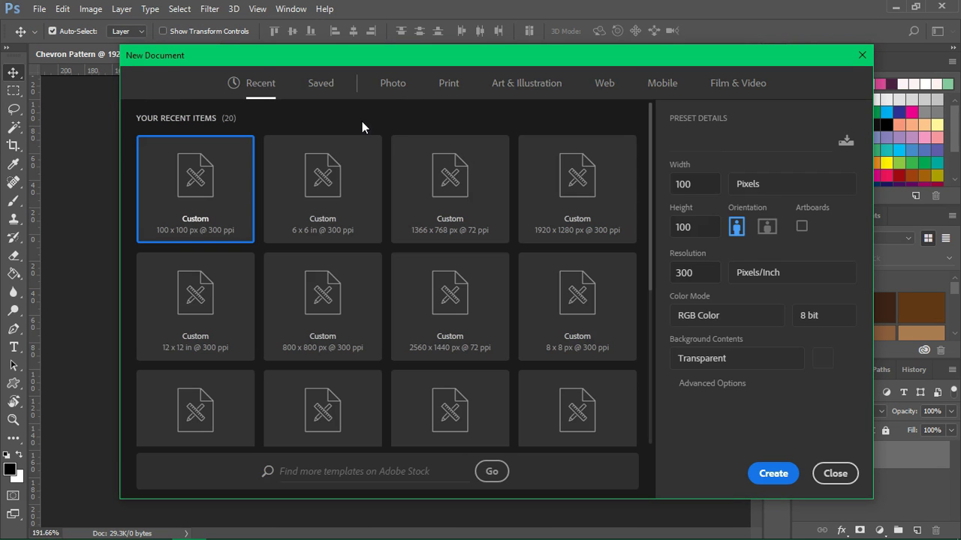
{"action": "left_click", "coordinate": [339, 199]}
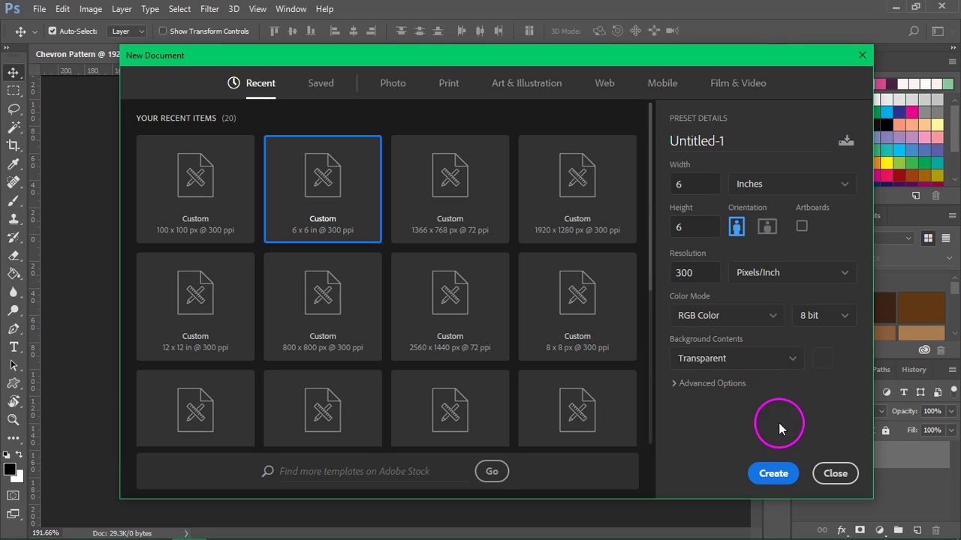
{"action": "left_click", "coordinate": [776, 474]}
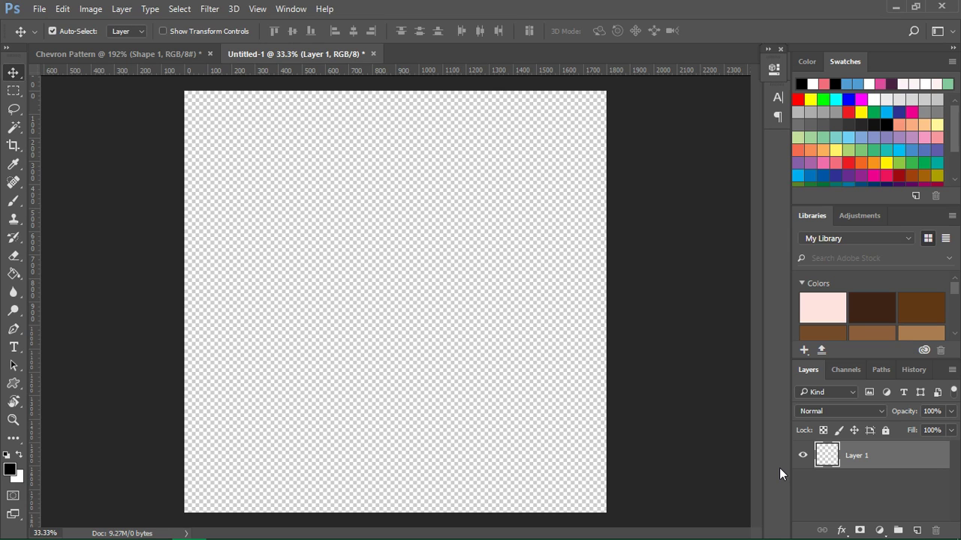
{"action": "left_click", "coordinate": [14, 274]}
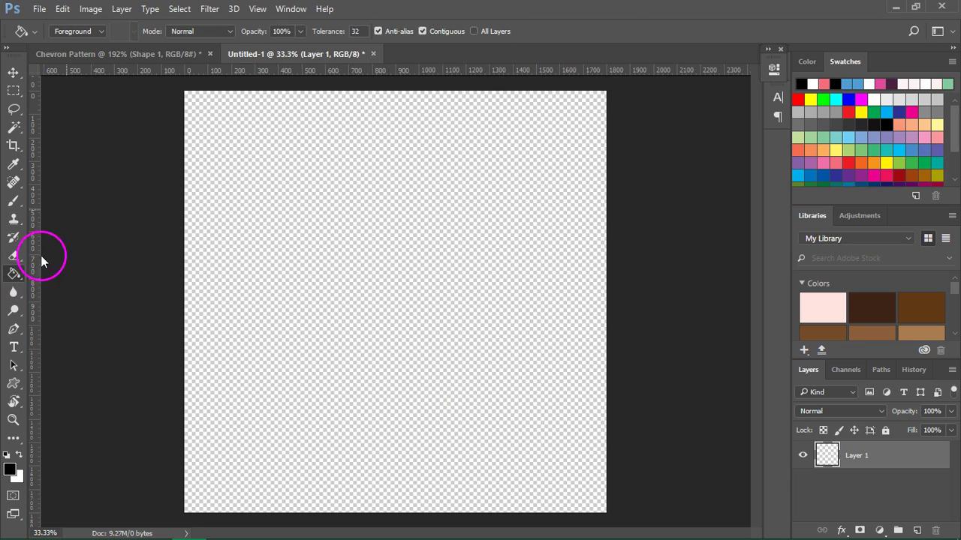
Set the Paint Bucket source to the chevron pattern and fill Layer 1 with it.
{"action": "left_click", "coordinate": [97, 31]}
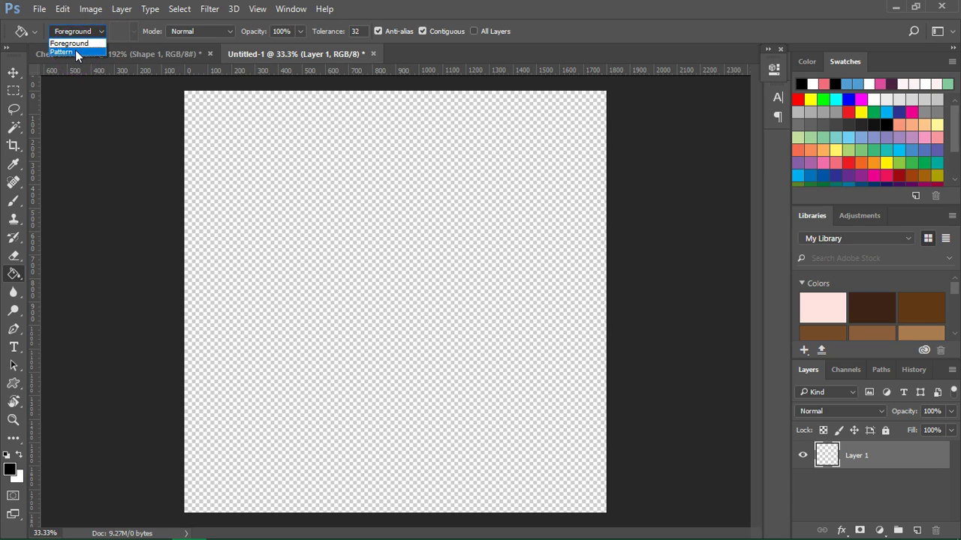
{"action": "left_click", "coordinate": [76, 51]}
{"action": "left_click", "coordinate": [134, 34]}
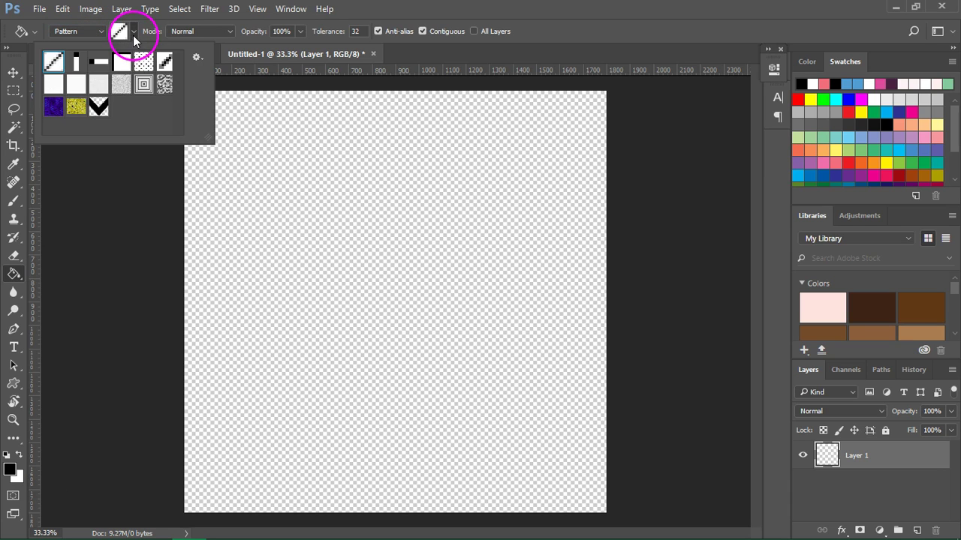
{"action": "left_click", "coordinate": [99, 111]}
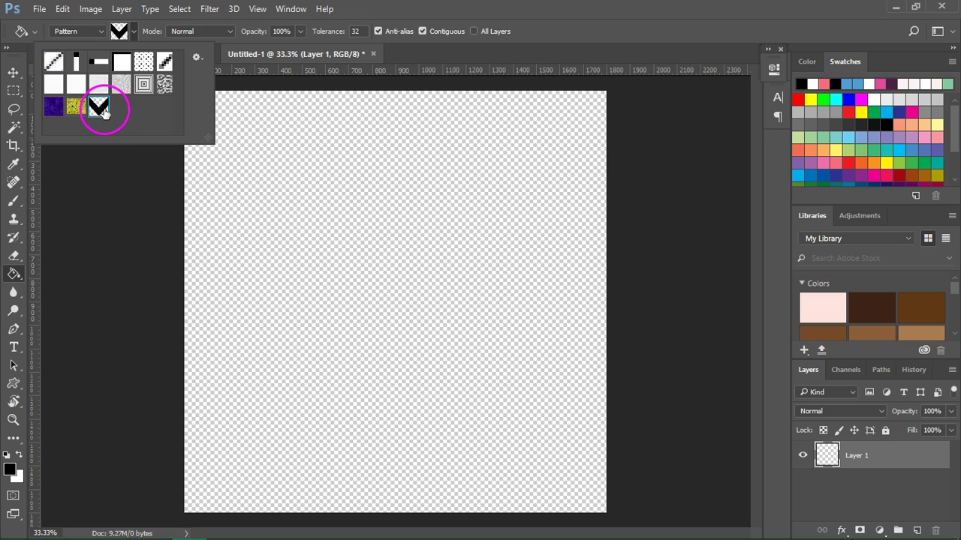
{"action": "left_click", "coordinate": [132, 34]}
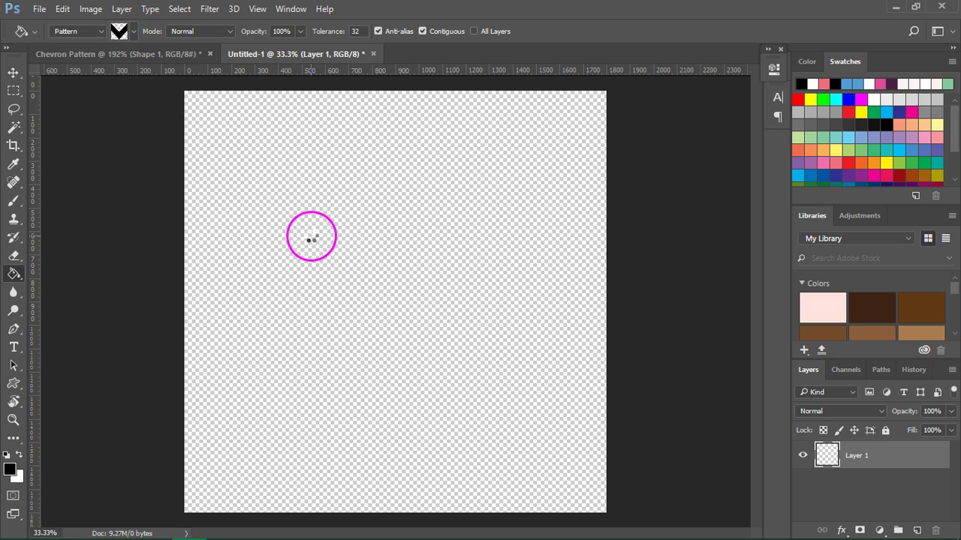
{"action": "left_click", "coordinate": [313, 241]}
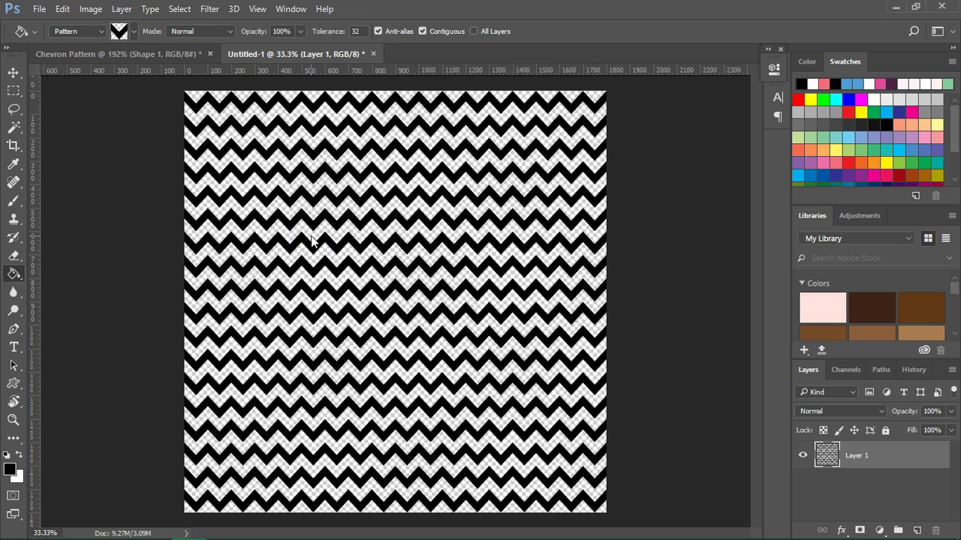
{"action": "left_click", "coordinate": [14, 73]}
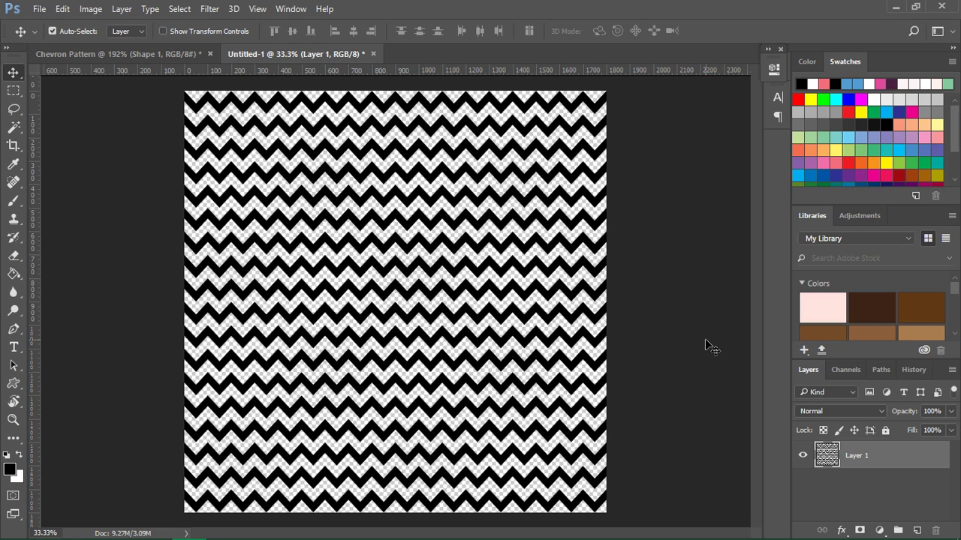
Add Layer 2 and set the Paint Bucket to Foreground with the pale pink library colour.
{"action": "left_click", "coordinate": [917, 530]}
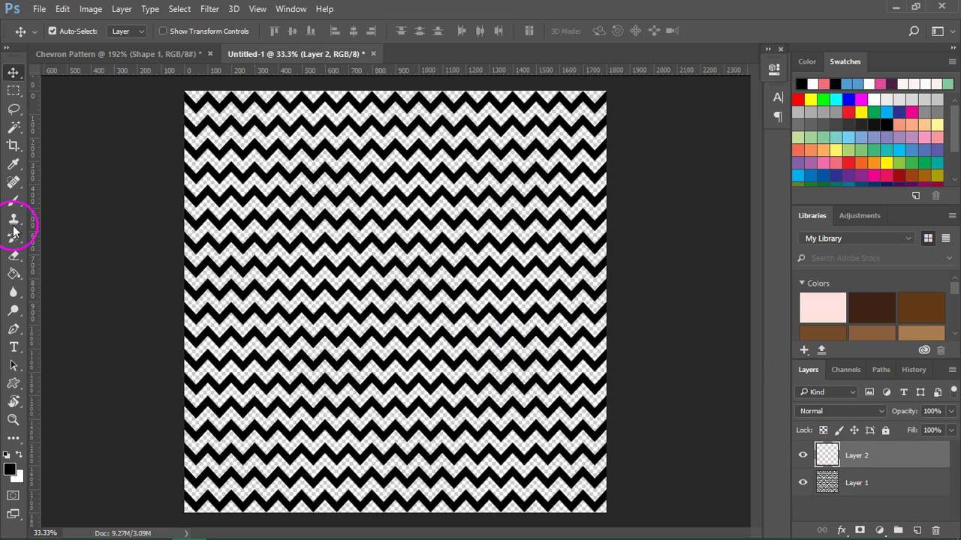
{"action": "left_click", "coordinate": [13, 274]}
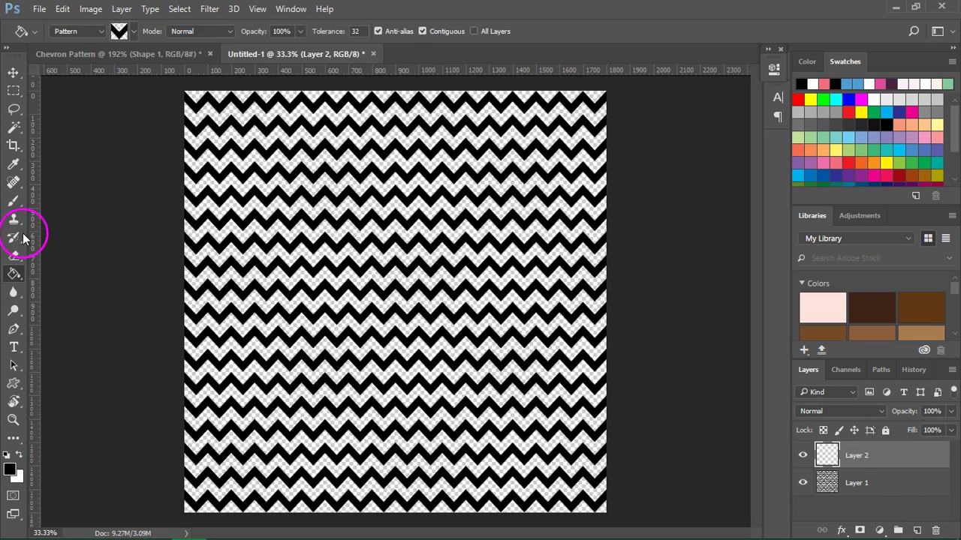
{"action": "left_click", "coordinate": [85, 32]}
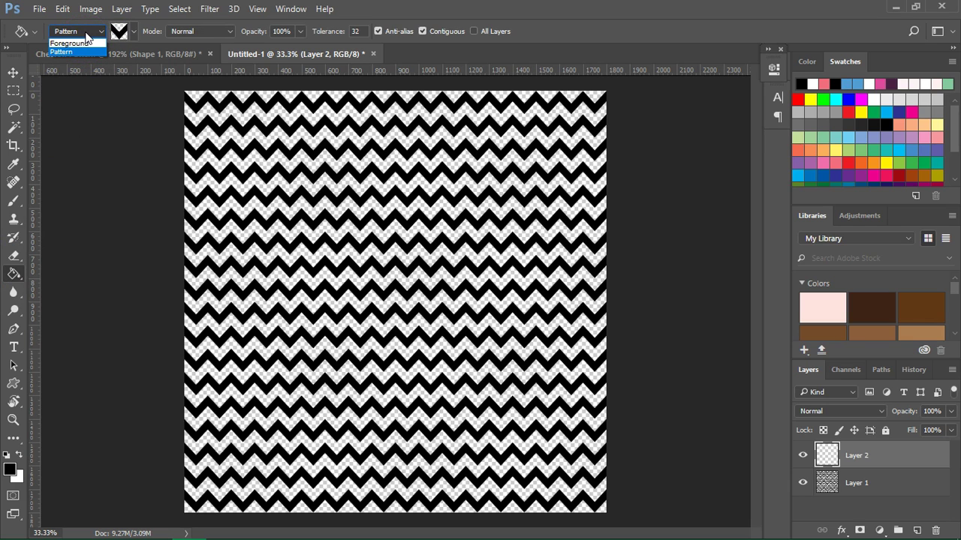
{"action": "left_click", "coordinate": [88, 43]}
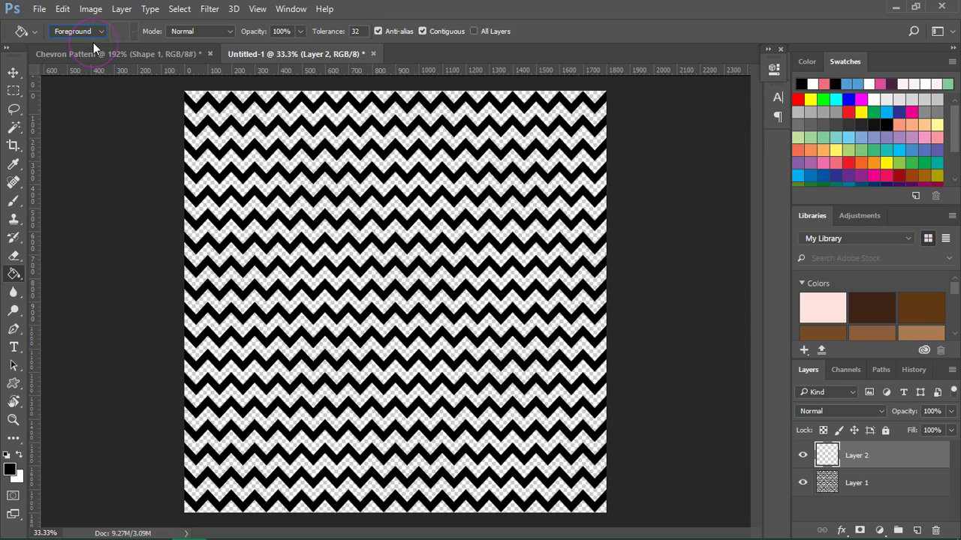
{"action": "left_click", "coordinate": [818, 304]}
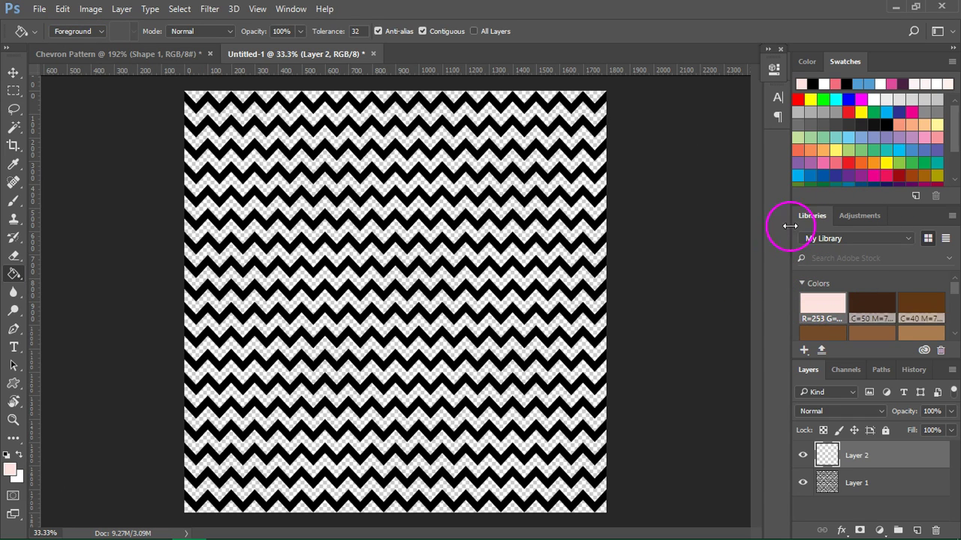
Fill Layer 2 with pale pink and move the chevron Layer 1 above it.
{"action": "left_click", "coordinate": [263, 172]}
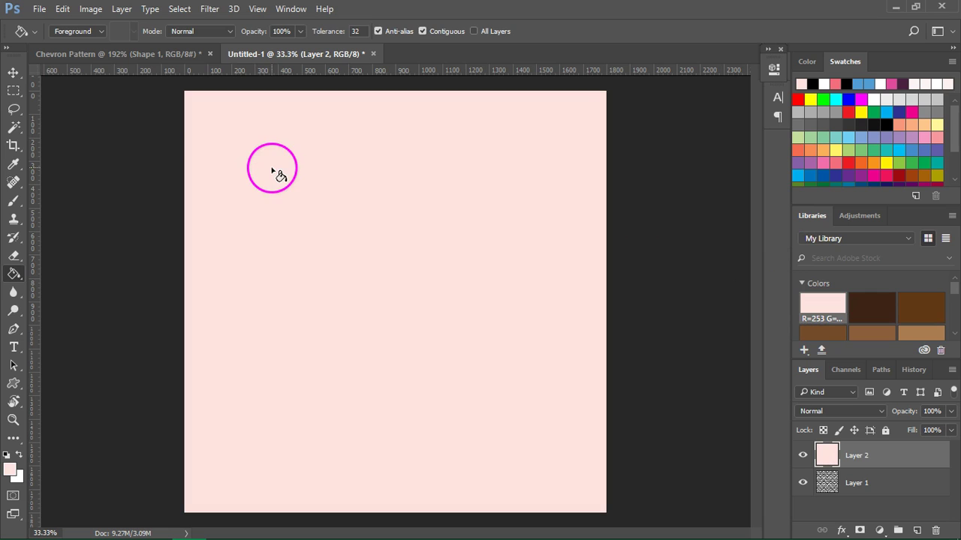
{"action": "left_click", "coordinate": [13, 72]}
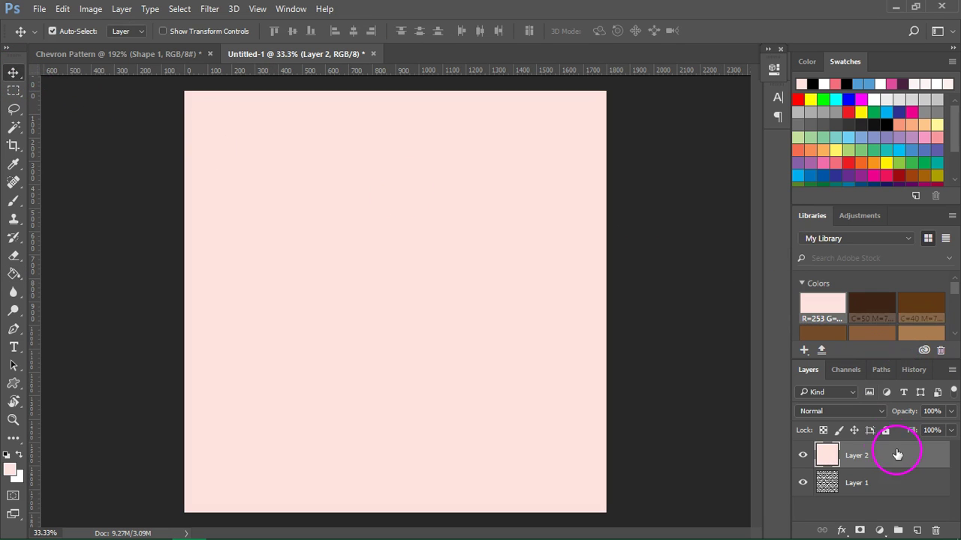
{"action": "left_click", "coordinate": [897, 488]}
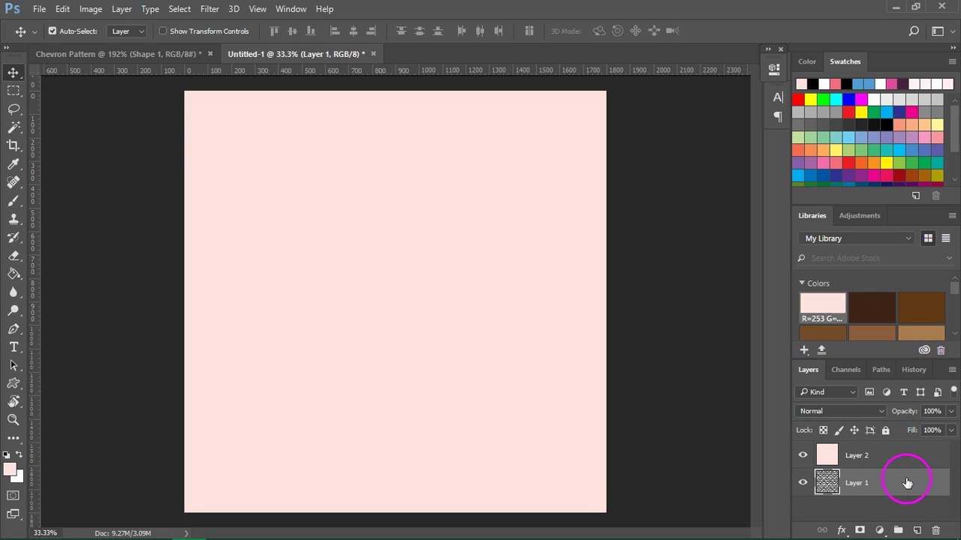
{"action": "left_click_drag", "start_coordinate": [903, 485], "coordinate": [900, 451]}
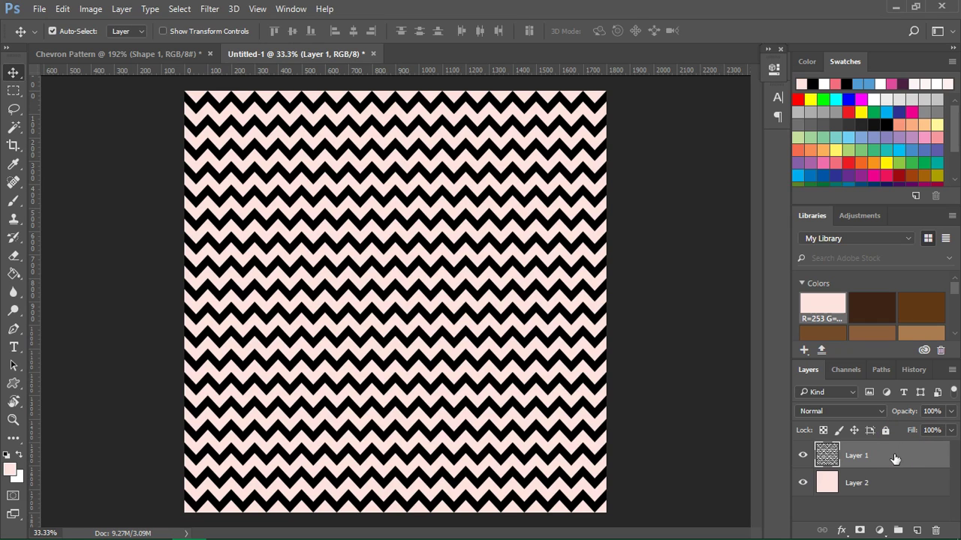
Add a Solid Color fill layer using the sampled pink swatch, #f26d7d.
{"action": "left_click", "coordinate": [884, 462]}
{"action": "left_click", "coordinate": [879, 530]}
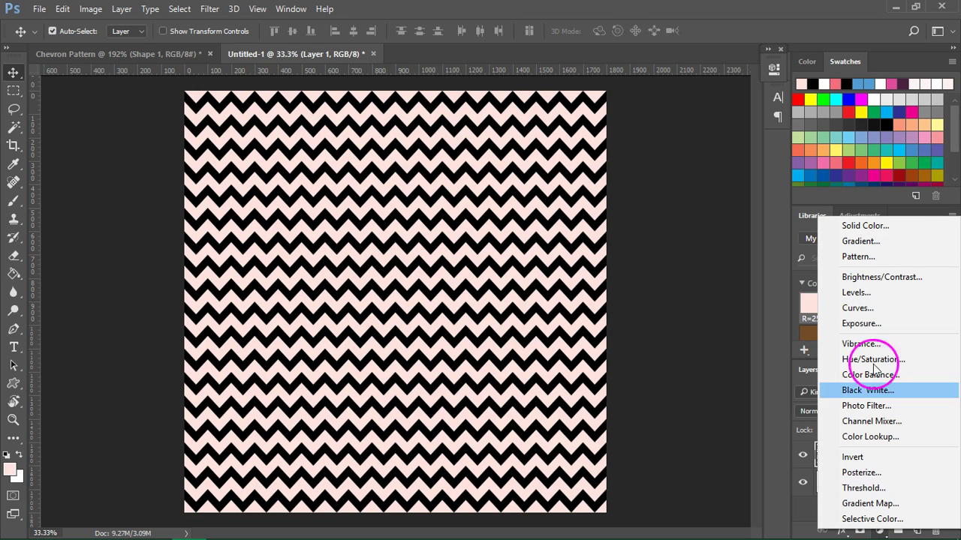
{"action": "left_click", "coordinate": [879, 225]}
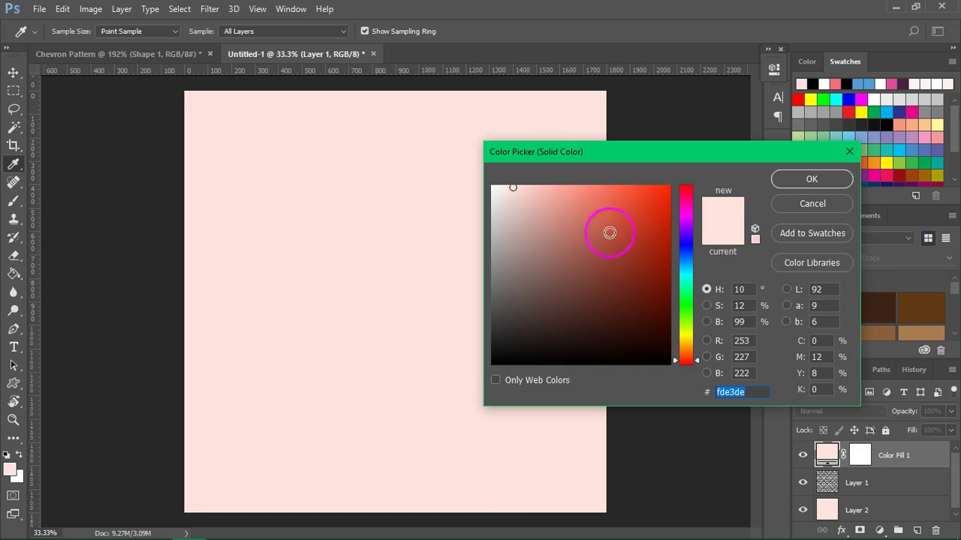
{"action": "mouse_move", "coordinate": [559, 216]}
{"action": "left_mouse_down"}
{"action": "mouse_move", "coordinate": [644, 221]}
{"action": "mouse_move", "coordinate": [566, 285]}
{"action": "left_mouse_up"}
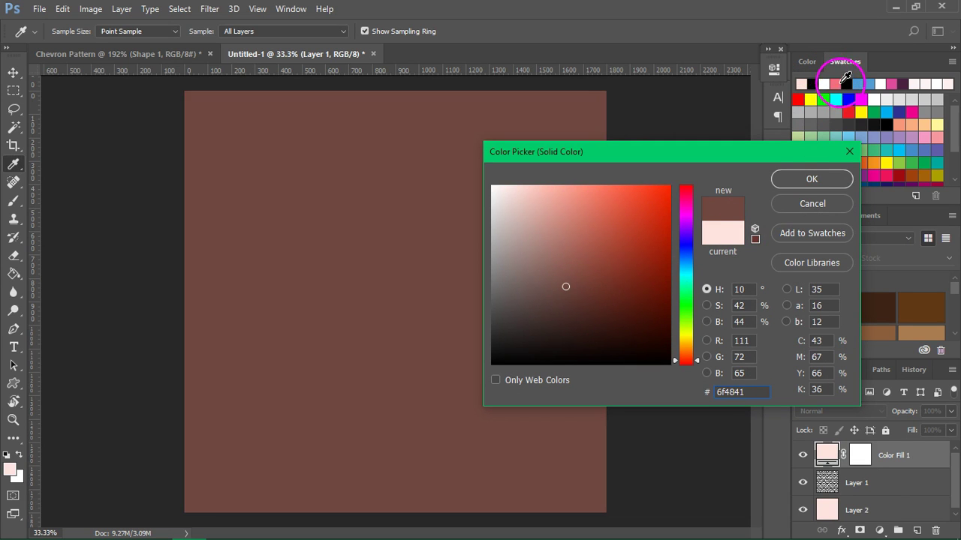
{"action": "left_click", "coordinate": [835, 84]}
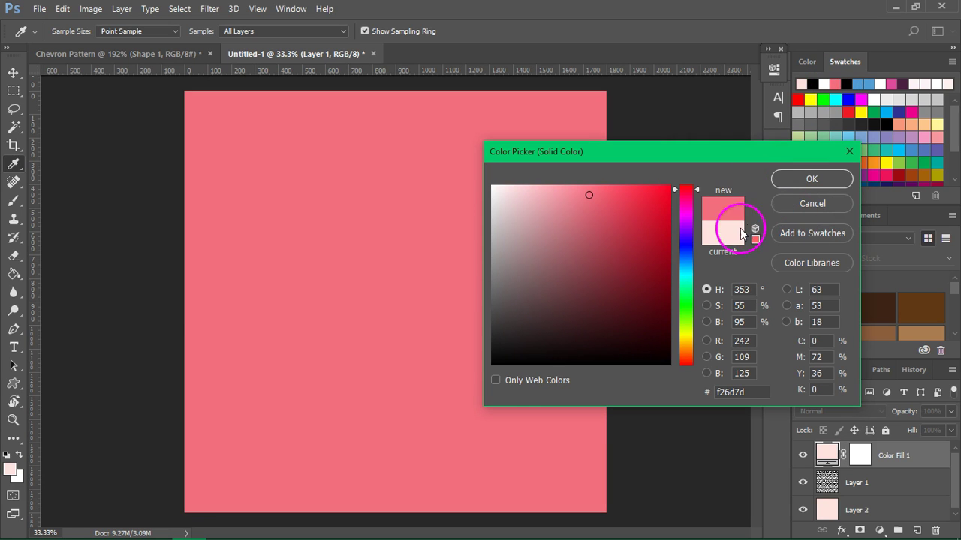
{"action": "left_click", "coordinate": [797, 179]}
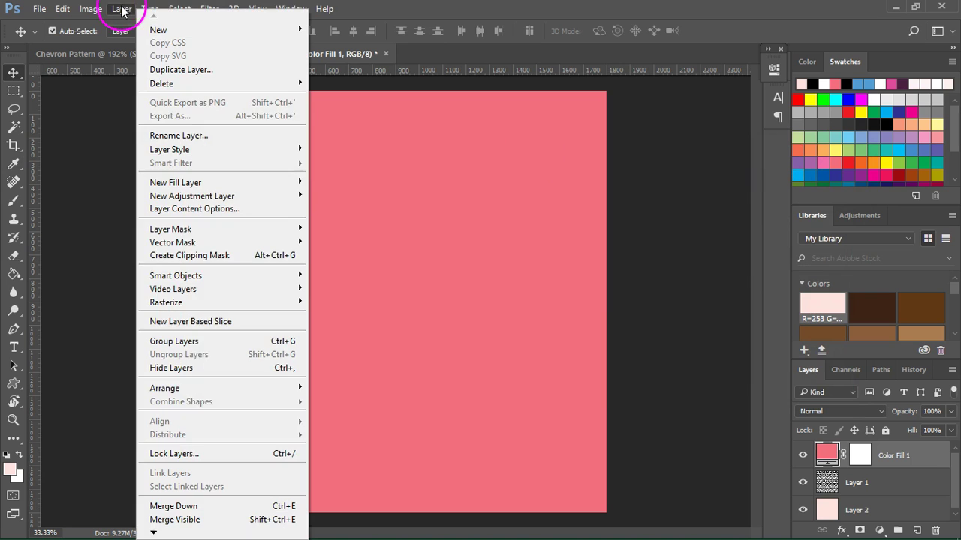
Clip Color Fill 1 to the chevron layer, preview a blue fill, then cancel to keep pink.
{"action": "left_click", "coordinate": [180, 255]}
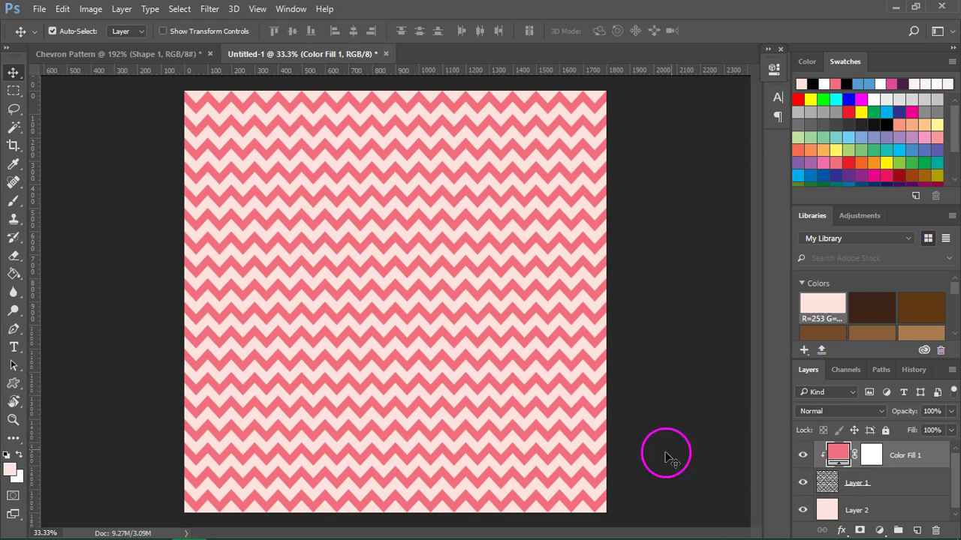
{"action": "left_click", "coordinate": [717, 421]}
{"action": "double_click", "coordinate": [833, 454]}
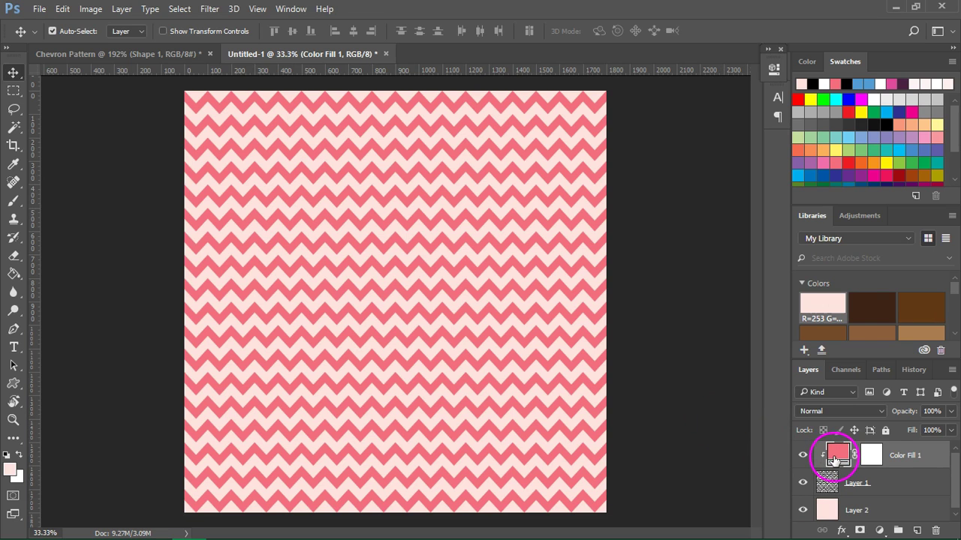
{"action": "mouse_move", "coordinate": [657, 234]}
{"action": "left_mouse_down"}
{"action": "mouse_move", "coordinate": [635, 296]}
{"action": "mouse_move", "coordinate": [645, 319]}
{"action": "mouse_move", "coordinate": [631, 309]}
{"action": "left_mouse_up"}
{"action": "left_click", "coordinate": [677, 264]}
{"action": "left_click", "coordinate": [643, 242]}
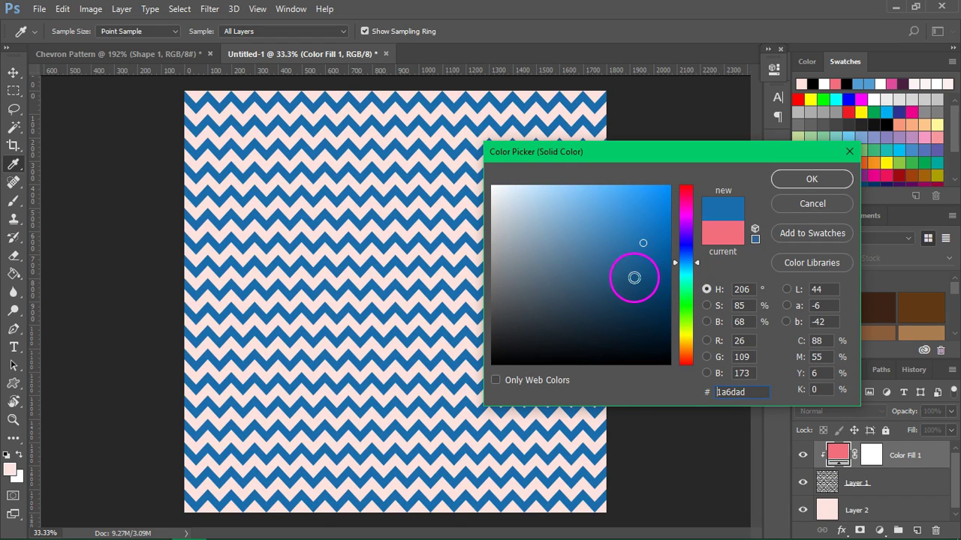
{"action": "left_click", "coordinate": [809, 211]}
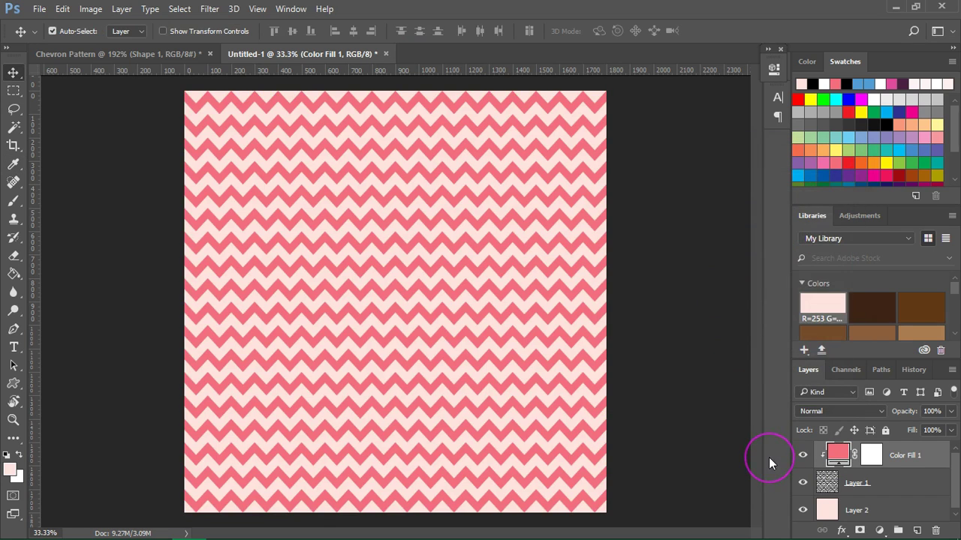